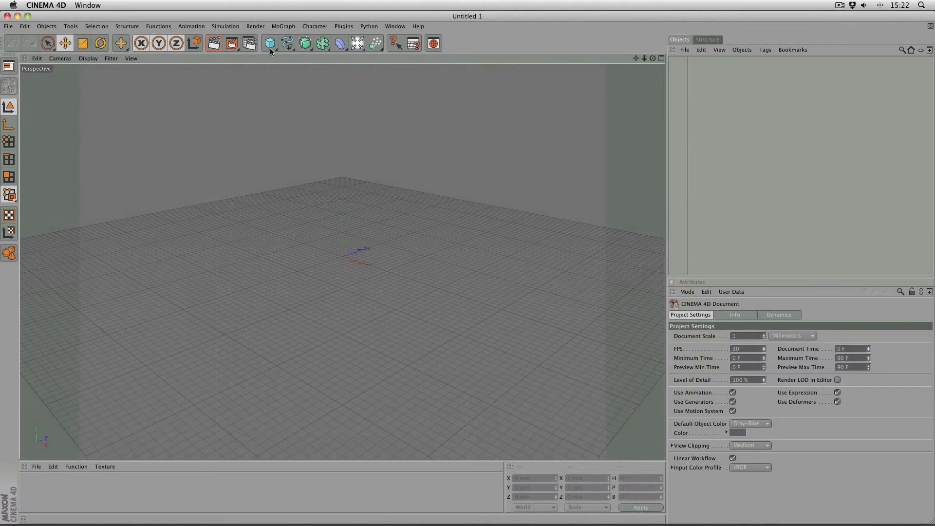
Step: Add a cube primitive and set its size to 1 mm on X, Y and Z
left_click(270, 45)
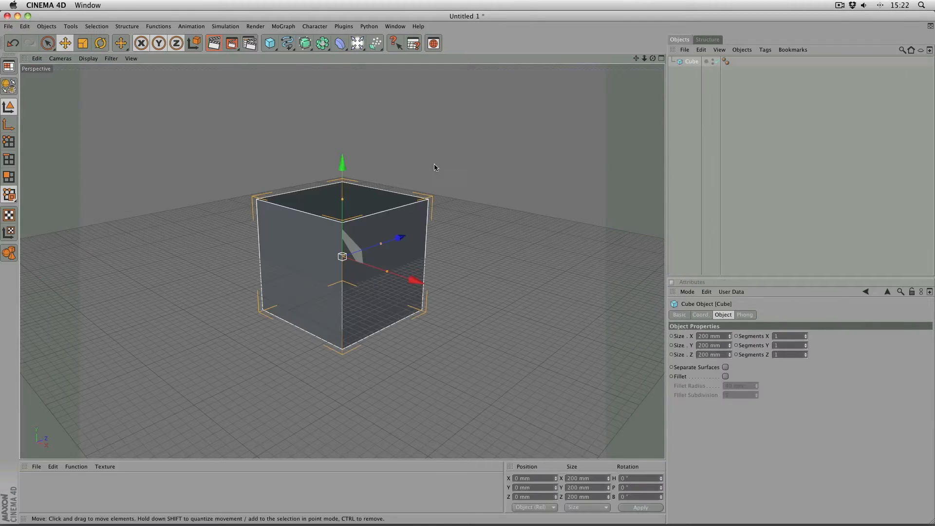
left_click(707, 336)
type("1")
key("Return")
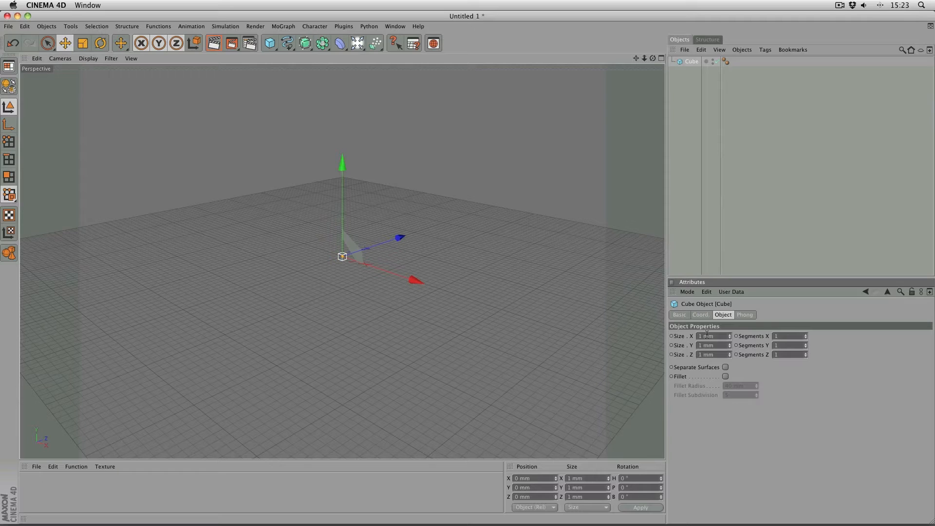
key("o")
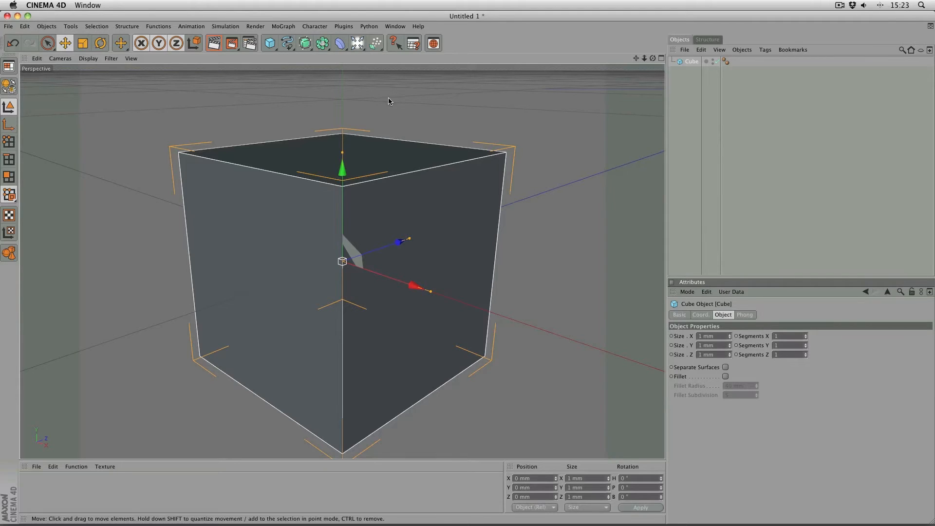
Step: Place the cube inside a new MoGraph Cloner and set the cloner's mode to Grid Array
left_click(283, 27)
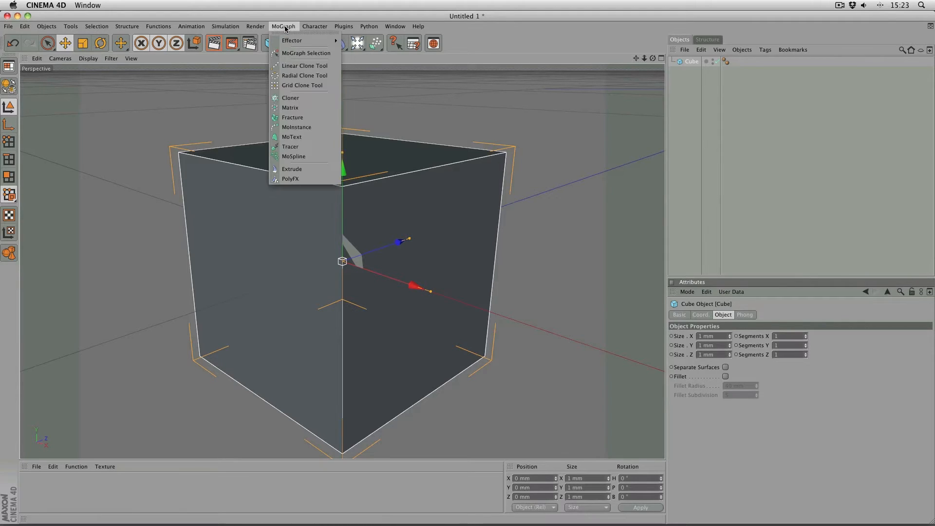
left_click(297, 99, "alt")
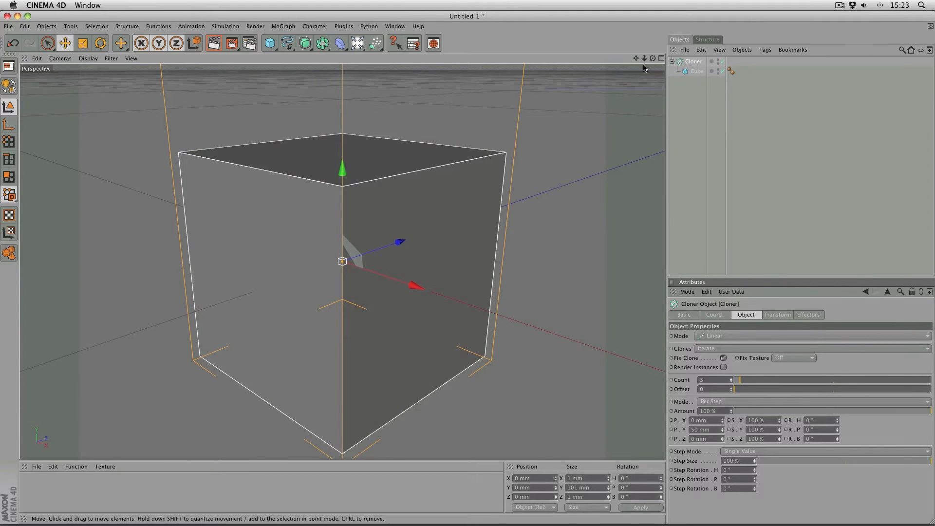
left_click_drag(644, 58, 588, 59)
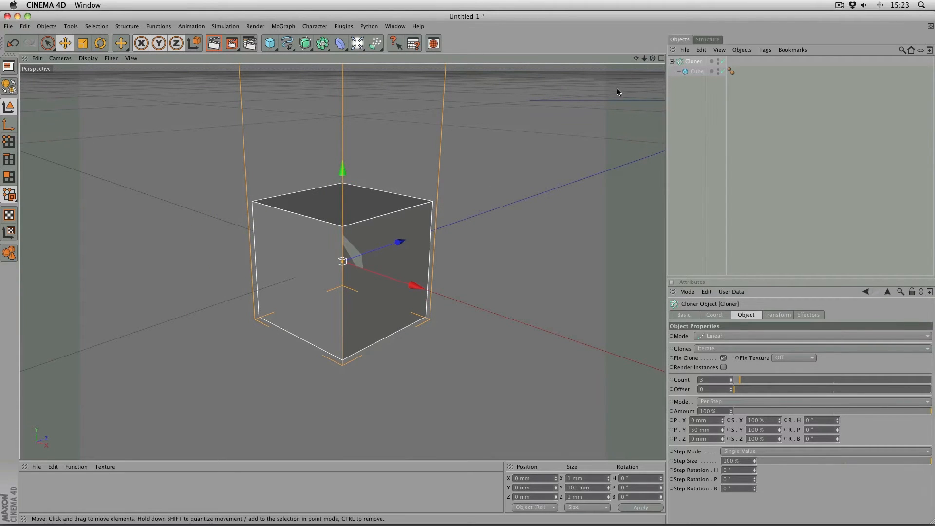
left_click(720, 336)
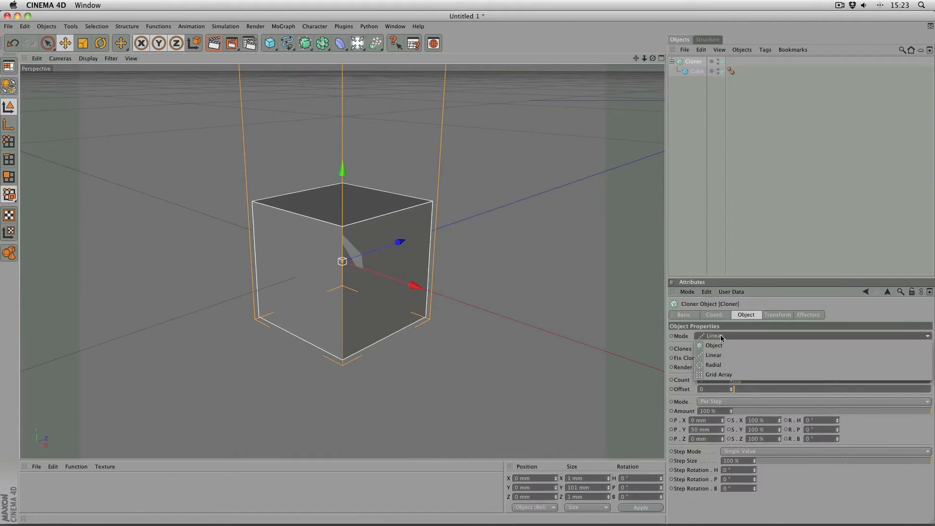
left_click(720, 375)
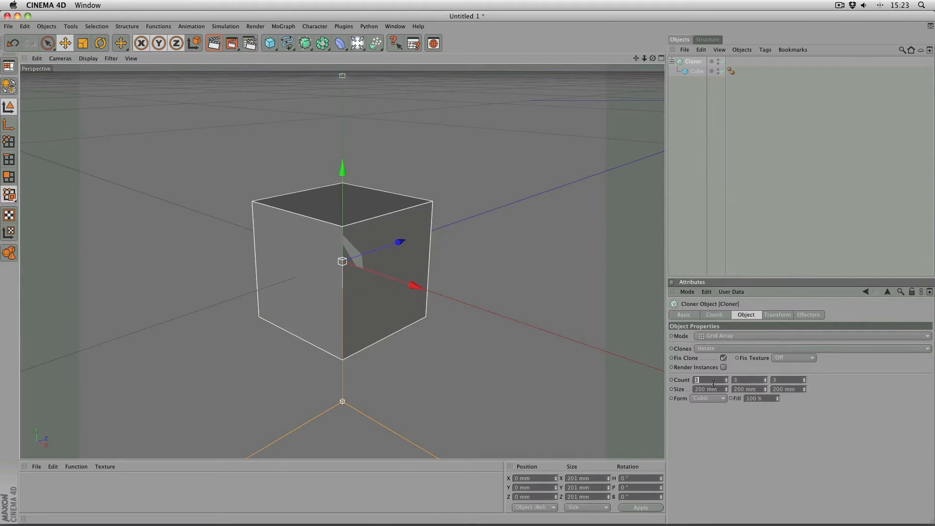
Step: Set the cloner's grid count to 2 on all three axes
key("Tab")
type("2")
key("Tab")
type("2")
key("Tab")
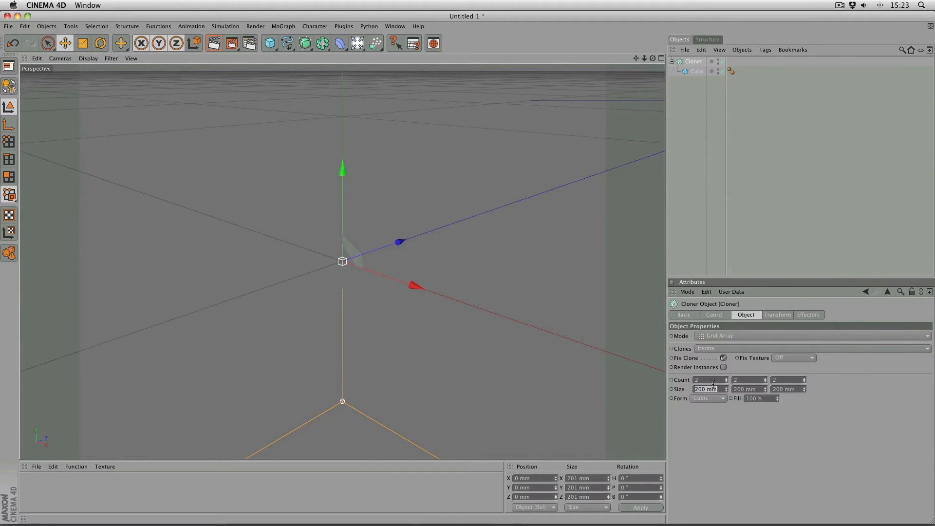
Step: Set the cloner's grid size to 2 mm on all three axes
type("2")
key("Tab")
type("2")
key("Tab")
type("2")
key("Return")
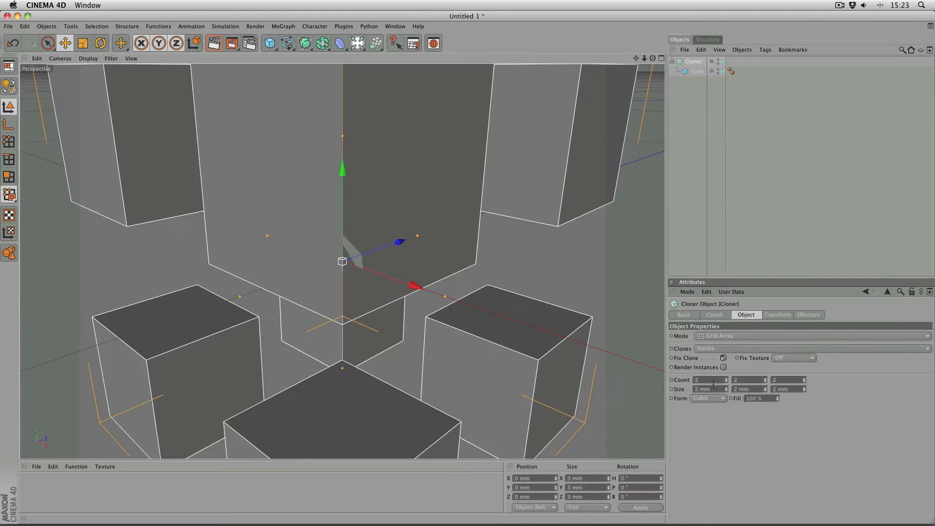
left_click_drag(645, 59, 565, 59)
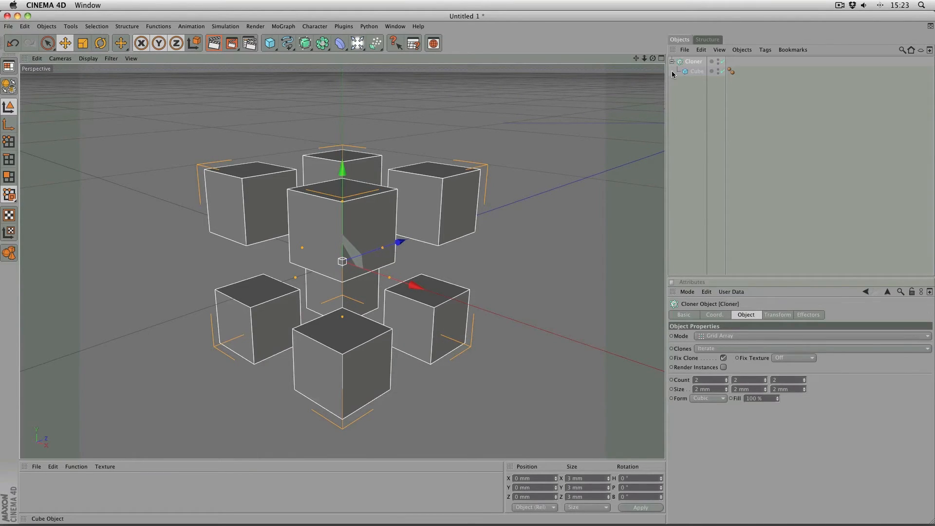
Step: Copy the cloner's cube to the top level of the hierarchy and set the copy's size to 2 mm on X, Y and Z
left_click_drag(699, 73, 699, 90, "ctrl")
key("super+z")
left_click(699, 72)
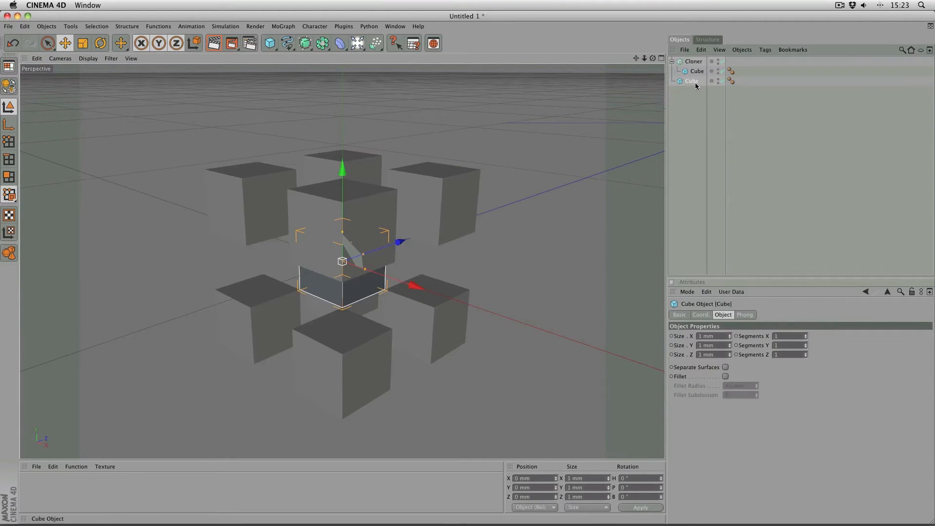
left_click(714, 336)
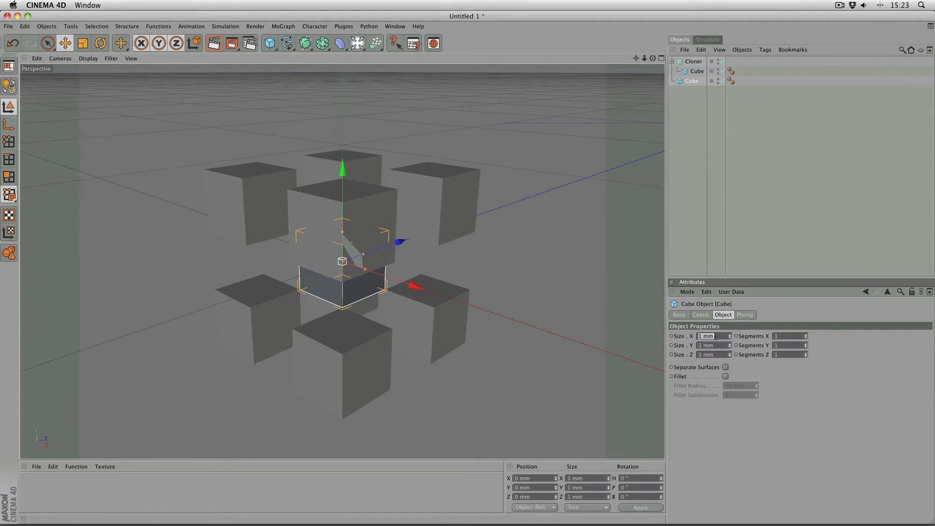
type("2")
key("Tab")
type("2")
key("Tab")
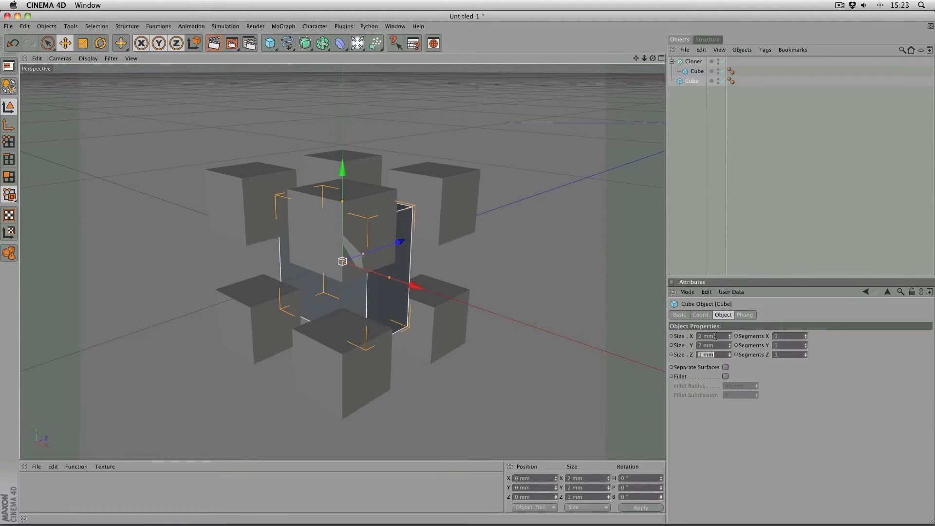
type("2")
key("Return")
left_click(685, 160)
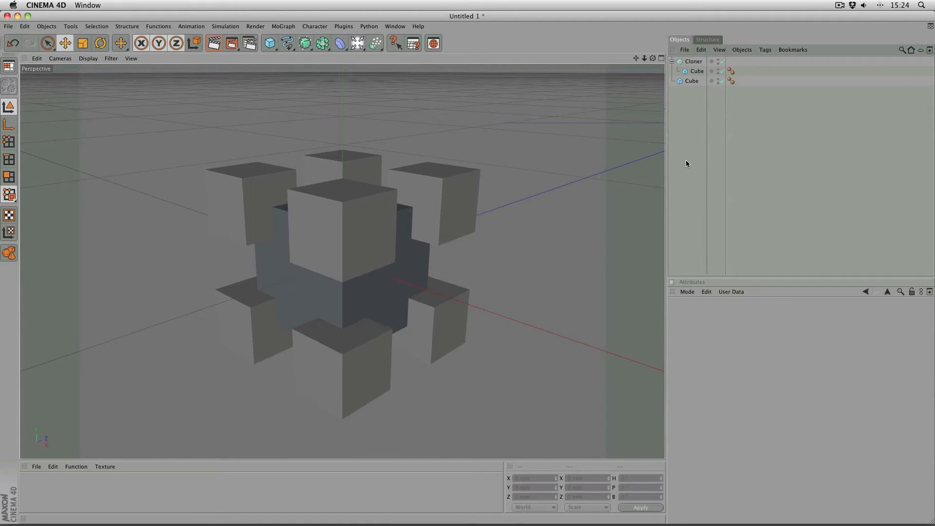
Step: Nest the cloner under the 2 mm cube and make a top-level copy of the cloner without its child cube
left_click_drag(694, 62, 696, 86)
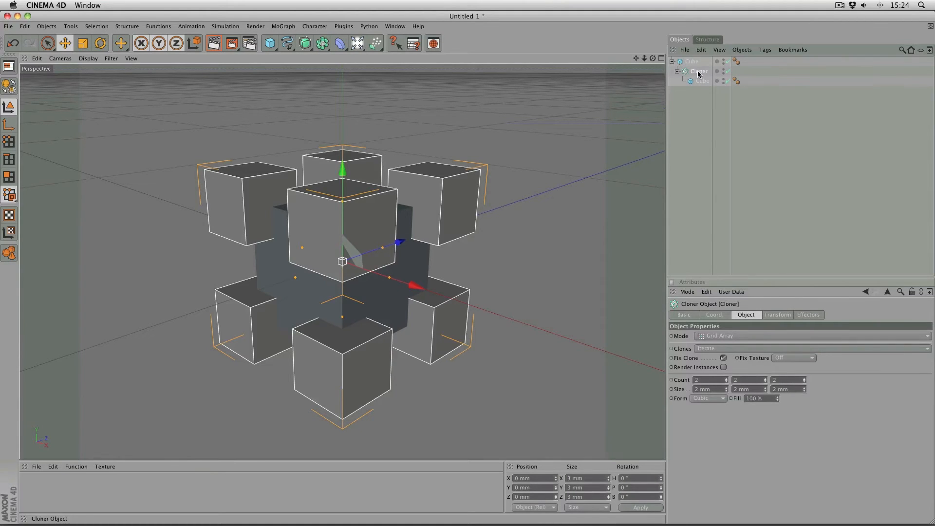
left_click_drag(702, 75, 693, 65, "ctrl")
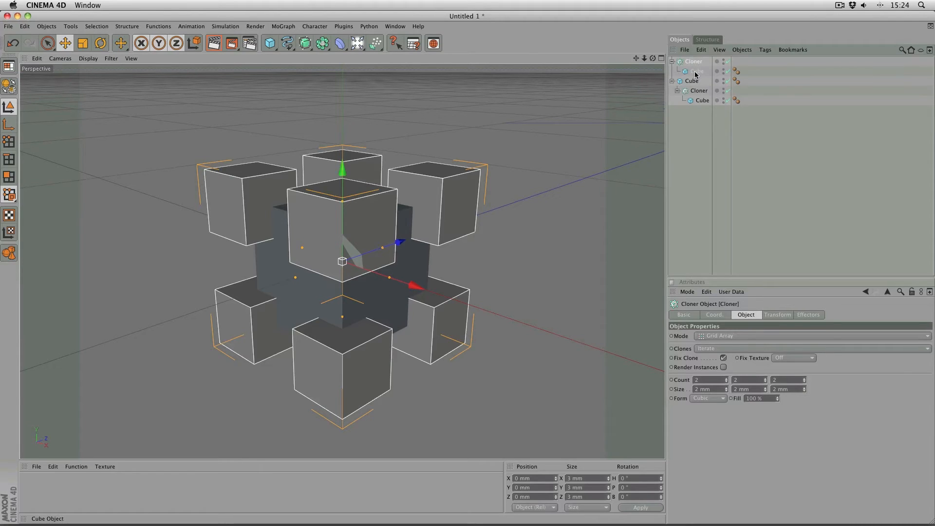
left_click(694, 72)
key("Delete")
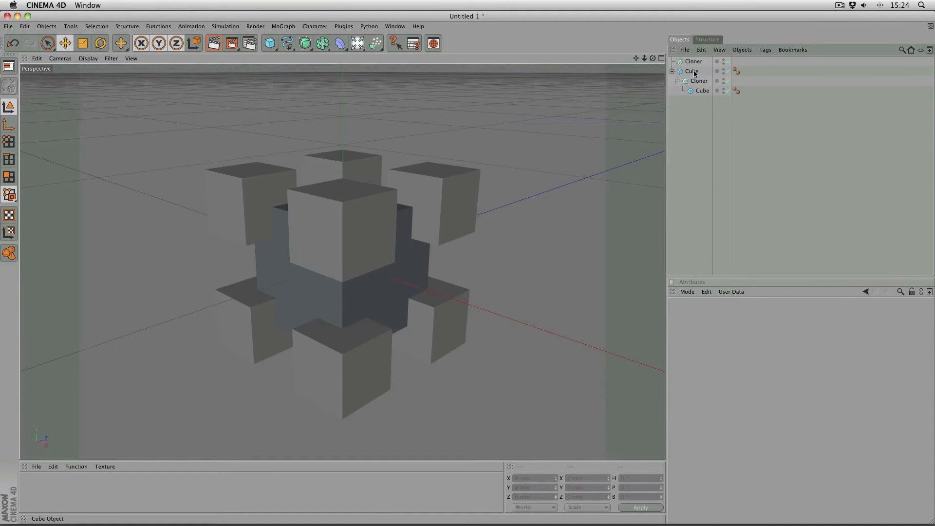
Step: Set the empty cloner's grid size to 4 mm on all axes and nest the 2 mm cube hierarchy inside it
left_click(694, 63)
double_click(713, 389)
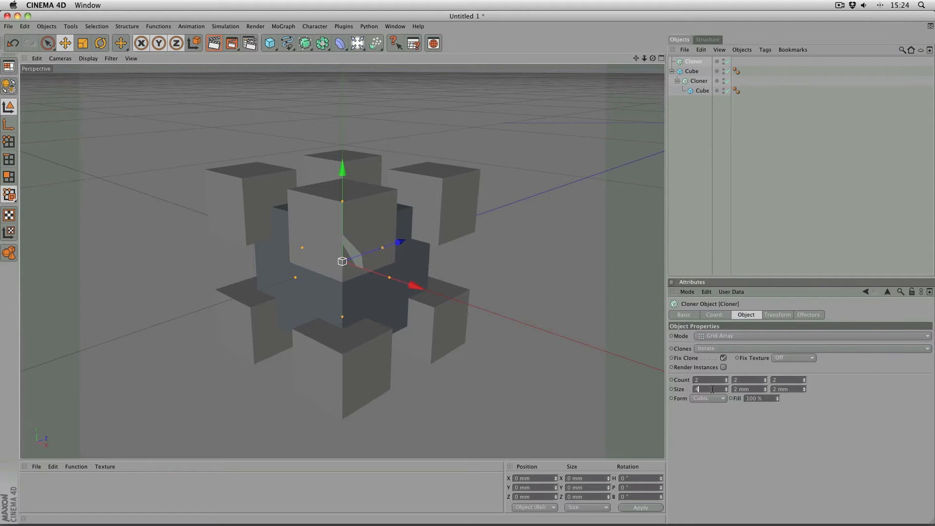
type("4")
key("Tab")
type("4")
key("Tab")
type("4")
key("Return")
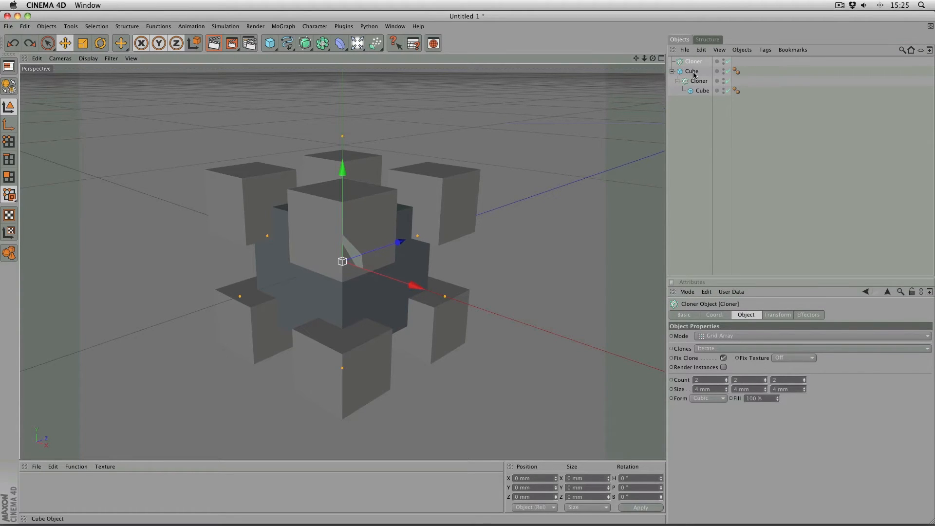
left_click_drag(693, 72, 666, 70)
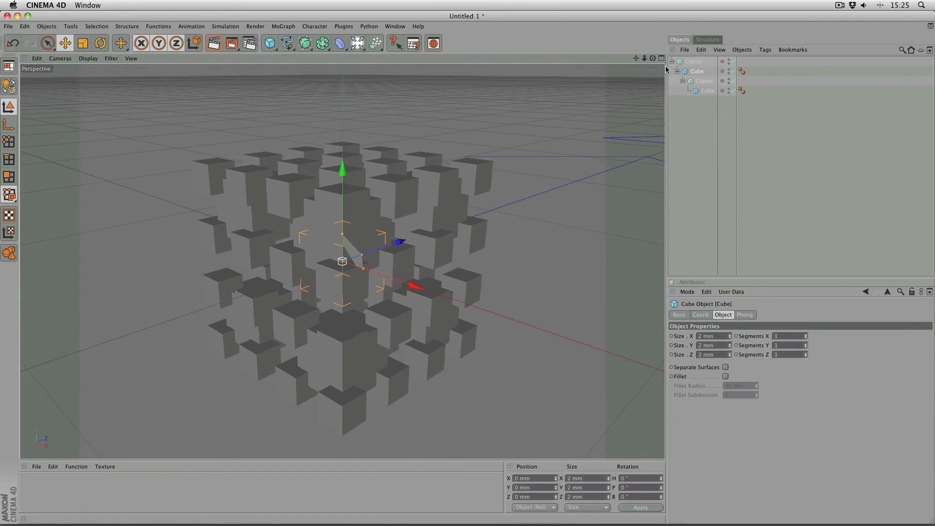
Step: Copy the innermost cube to the top level of the hierarchy and set the copy's size to 4 mm on all axes
left_click(707, 93)
left_click_drag(708, 95, 702, 136, "ctrl")
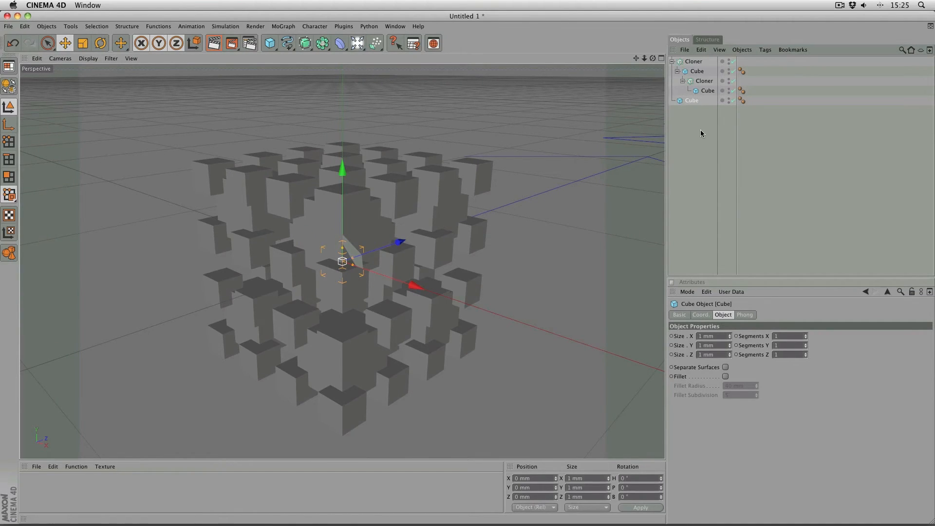
left_click(714, 336)
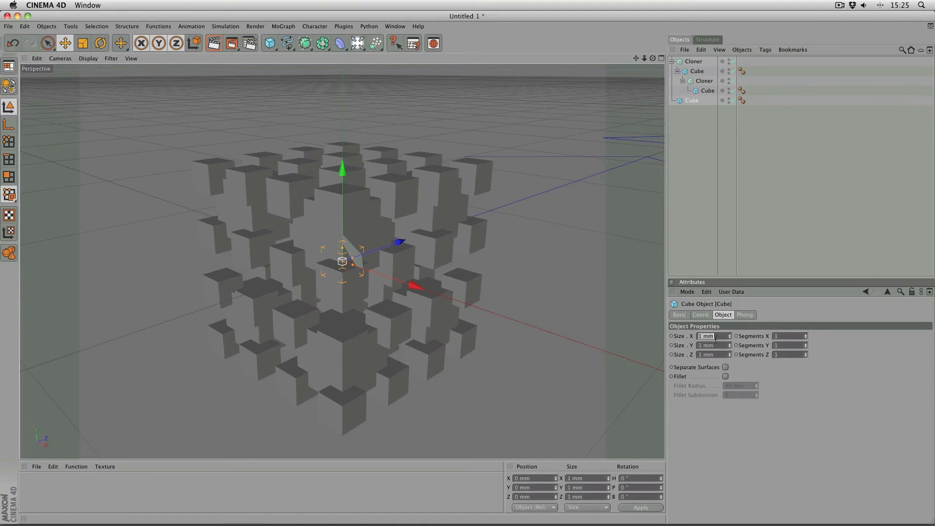
type("4")
key("Tab")
type("4")
key("Tab")
type("4")
key("Return")
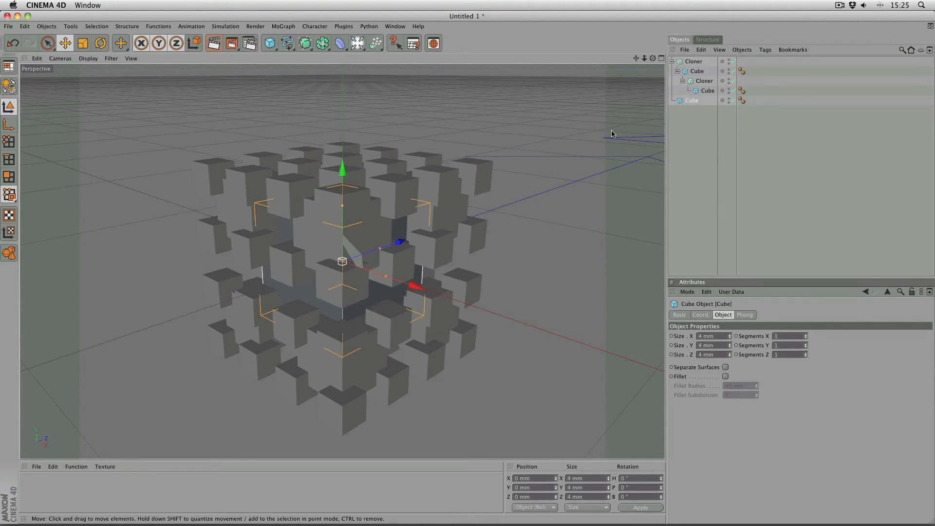
Step: Nest the outer cloner under the 4 mm cube and make a top-level copy of that cloner without its children
left_click(680, 137)
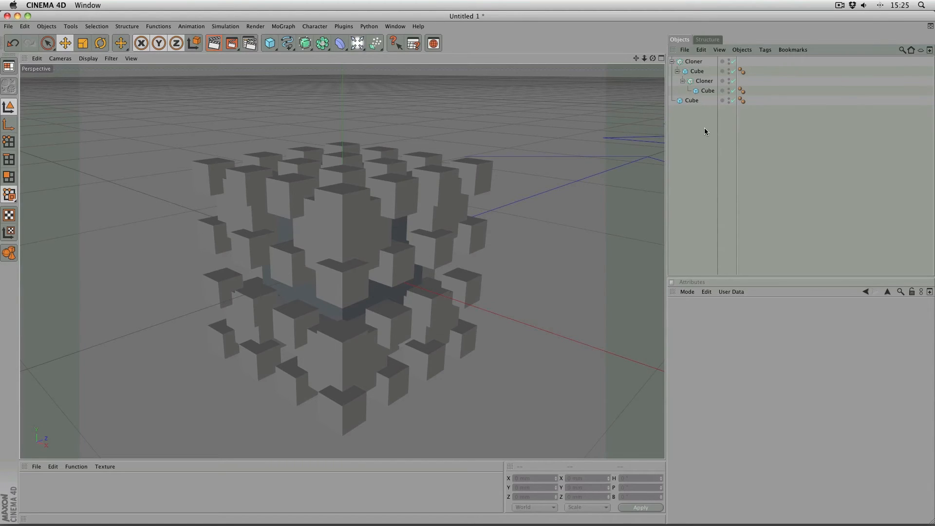
left_click_drag(694, 62, 697, 100)
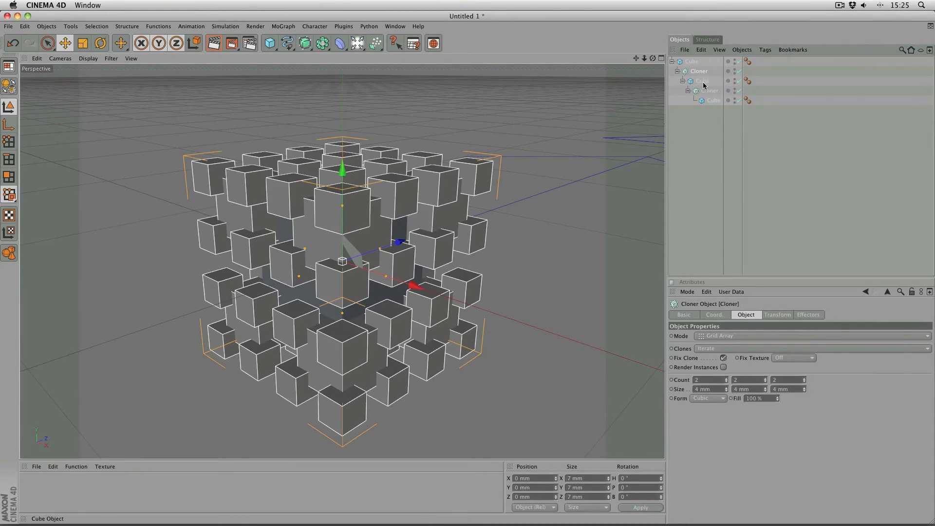
left_click_drag(701, 71, 695, 58, "ctrl")
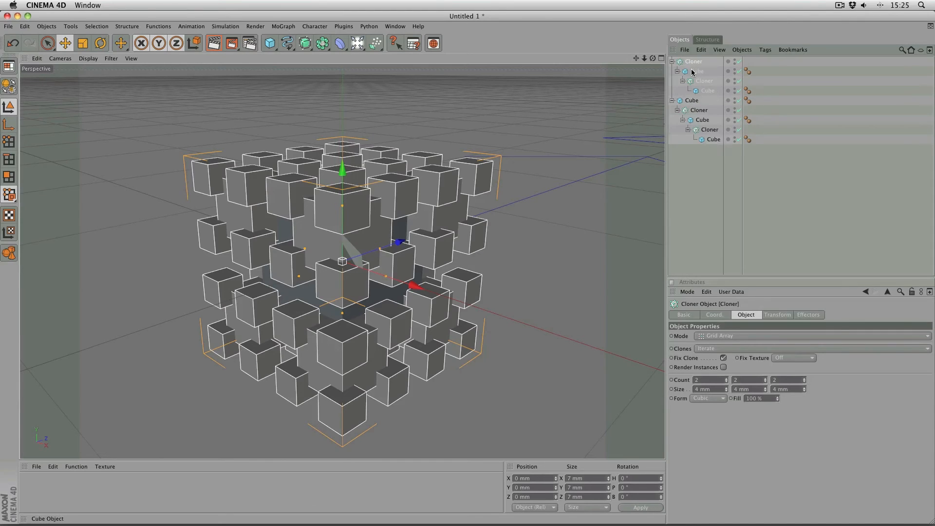
left_click(692, 71)
key("Delete")
Step: Set the new empty cloner's grid size to 8 mm on all axes and nest the 4 mm cube hierarchy inside it
left_click(694, 62)
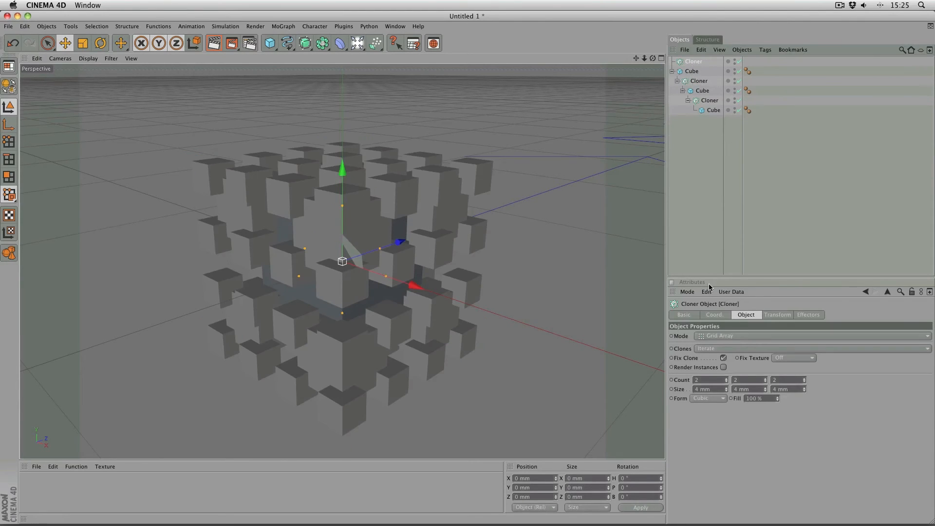
left_click(712, 390)
key("Tab")
key("Tab")
type("4")
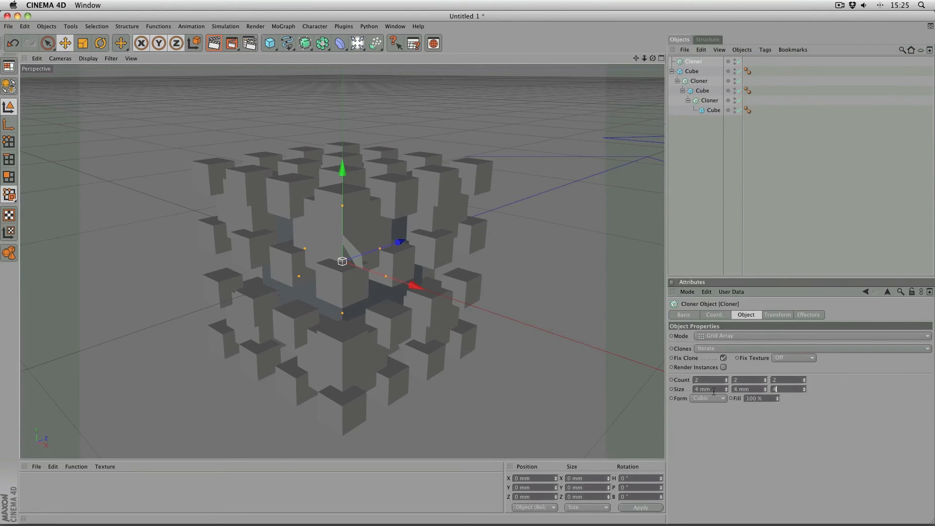
key("shift+Tab")
key("shift+Tab")
type("8")
key("Tab")
type("8")
key("Tab")
type("8")
key("Return")
left_click_drag(691, 70, 716, 54)
Step: Copy the innermost cube to the top level of the hierarchy and set the copy's size to 8 mm on all axes
left_click(718, 111)
left_click_drag(718, 111, 710, 150, "ctrl")
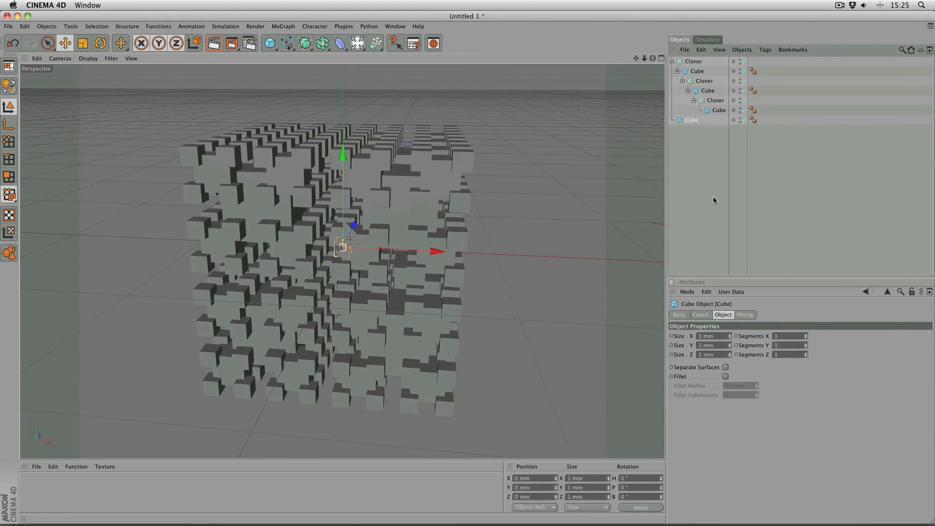
left_click(697, 72)
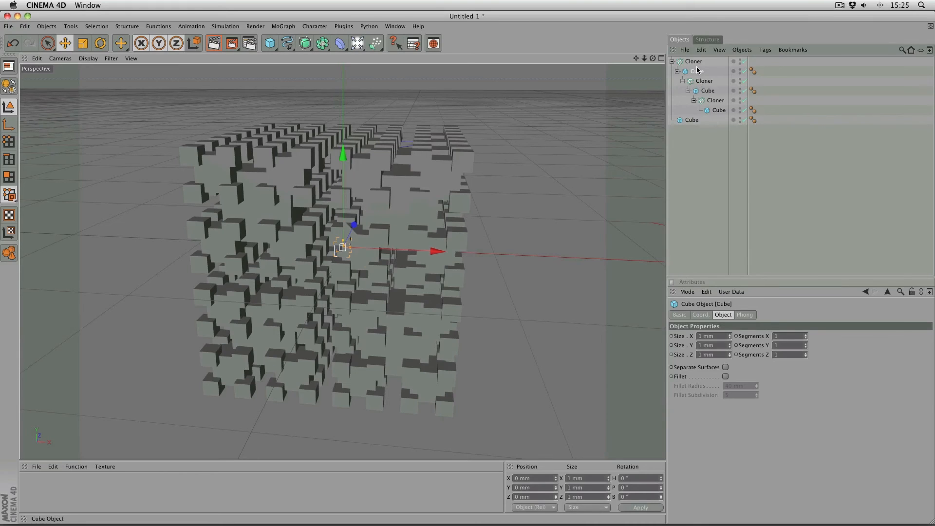
left_click(692, 121)
left_click(714, 337)
type("8")
key("Tab")
type("8")
key("Tab")
type("8")
key("Return")
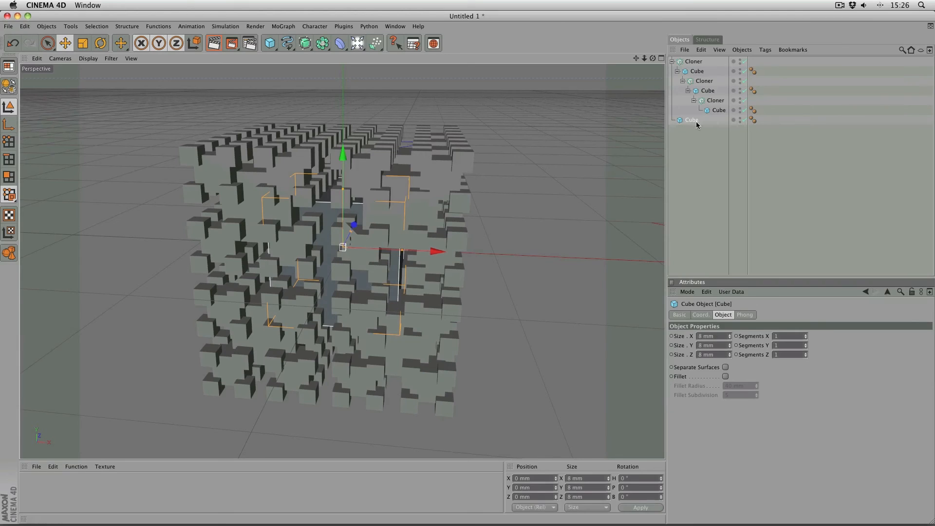
Step: Nest the outermost cloner hierarchy under the 8 mm cube
left_click(699, 151)
left_click_drag(692, 62, 691, 120)
left_click(682, 202)
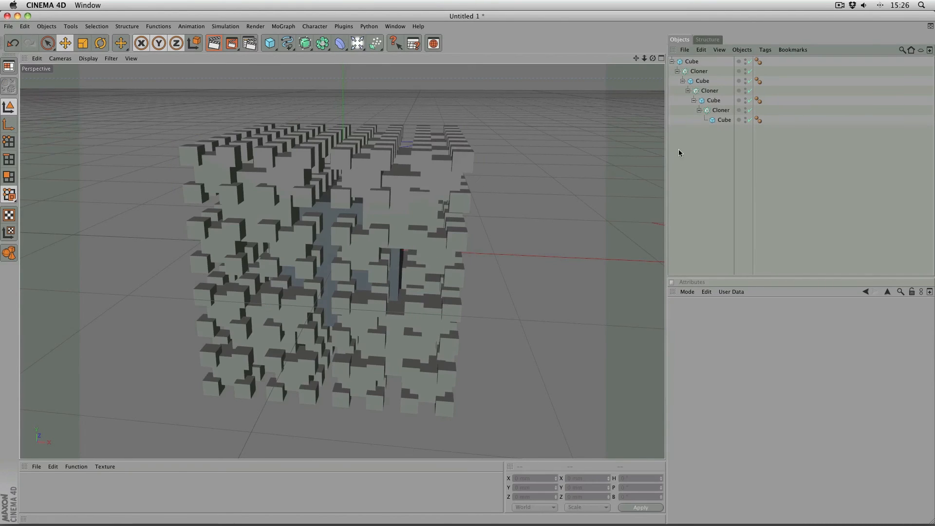
left_click_drag(653, 59, 652, 60)
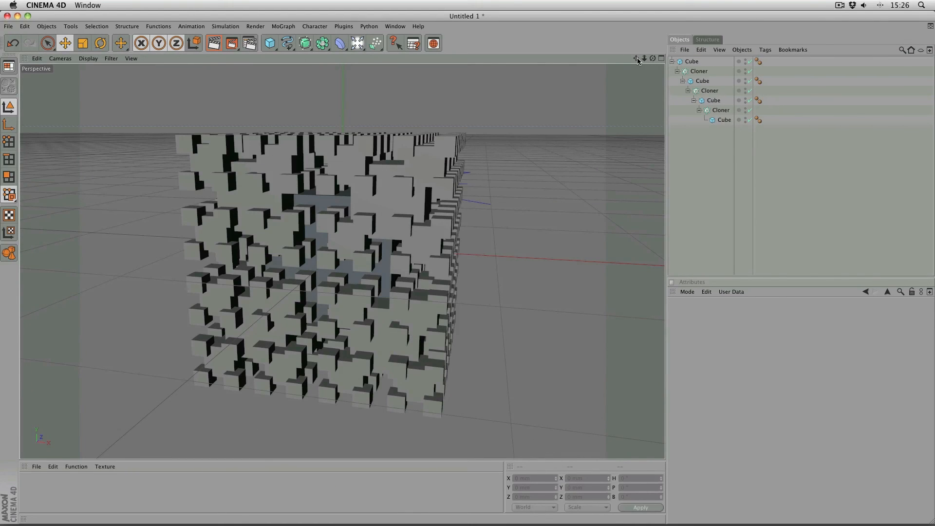
mouse_move(637, 59)
left_mouse_down()
mouse_move(659, 58)
mouse_move(636, 50)
left_mouse_up()
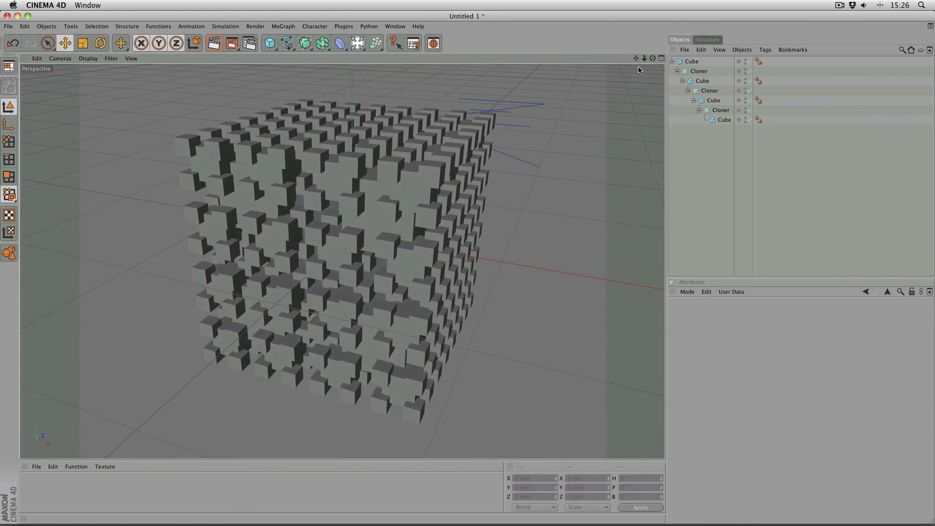